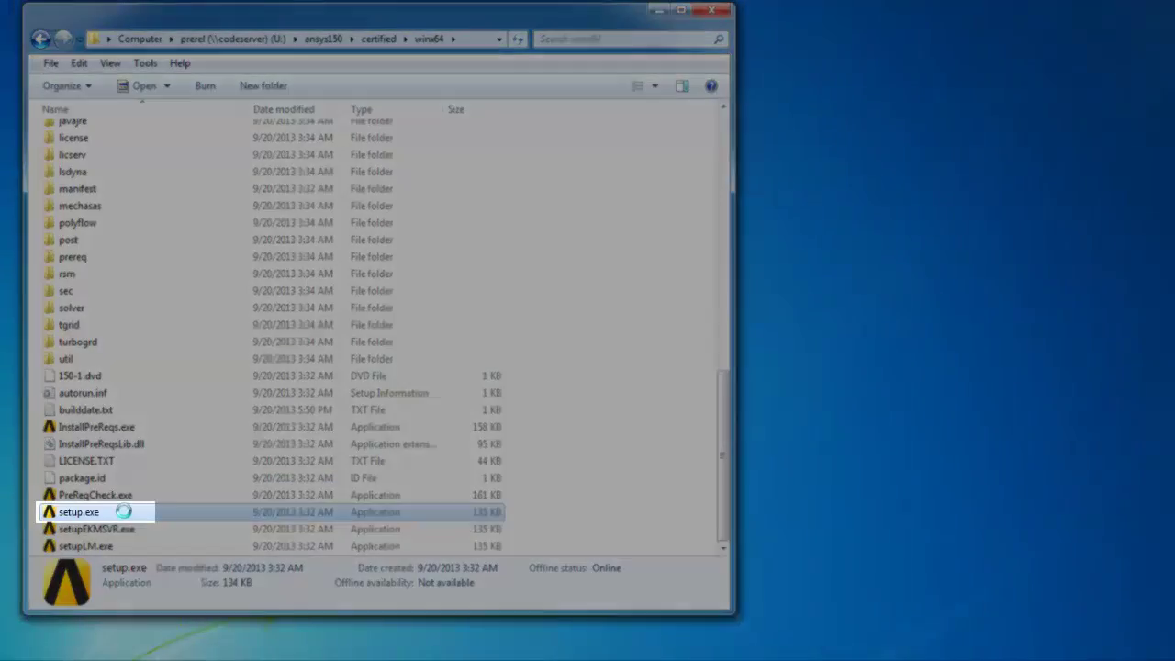
- Run setup.exe as administrator and start Install ANSYS Products to reach the license agreement
right_click(126, 514)
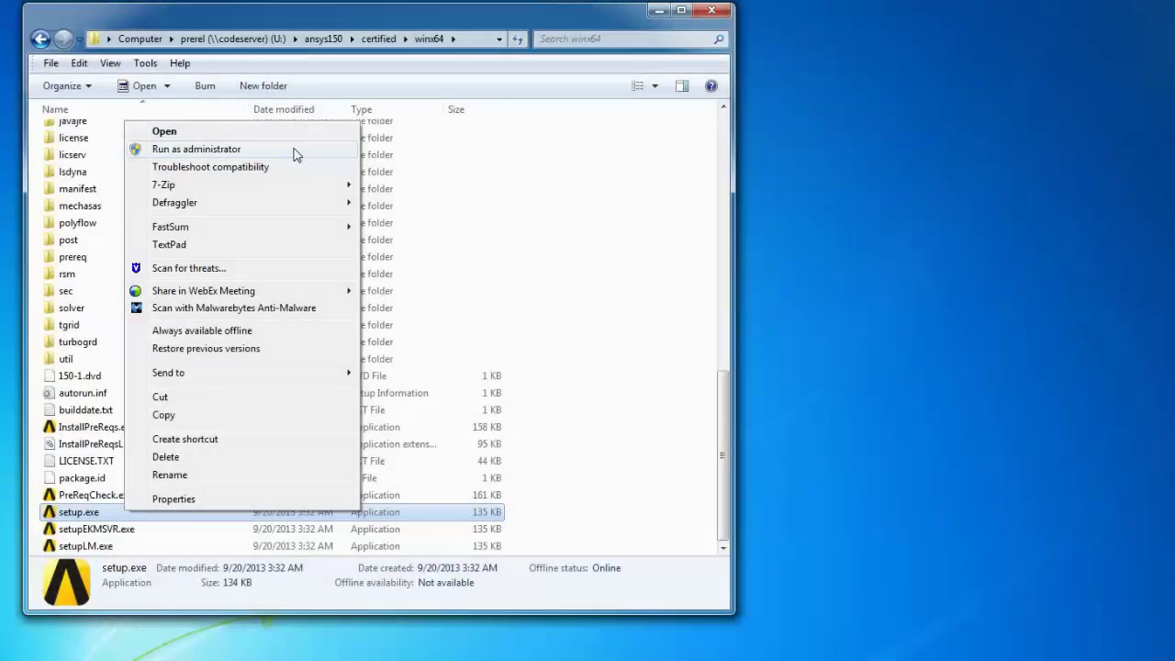
click(295, 155)
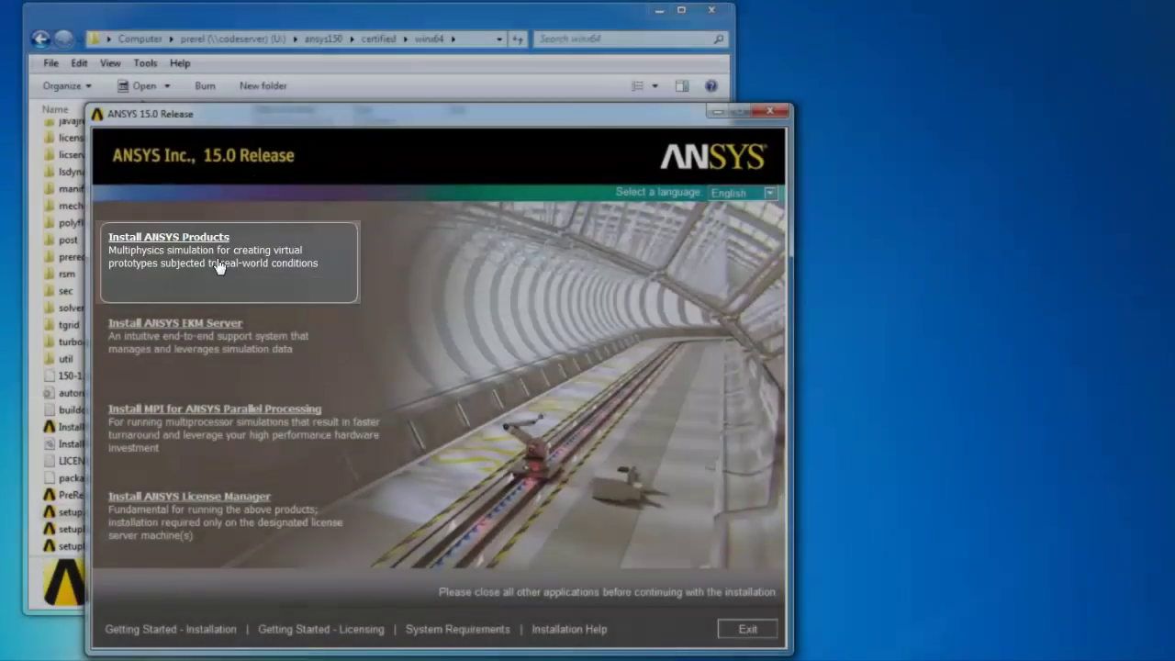
click(219, 266)
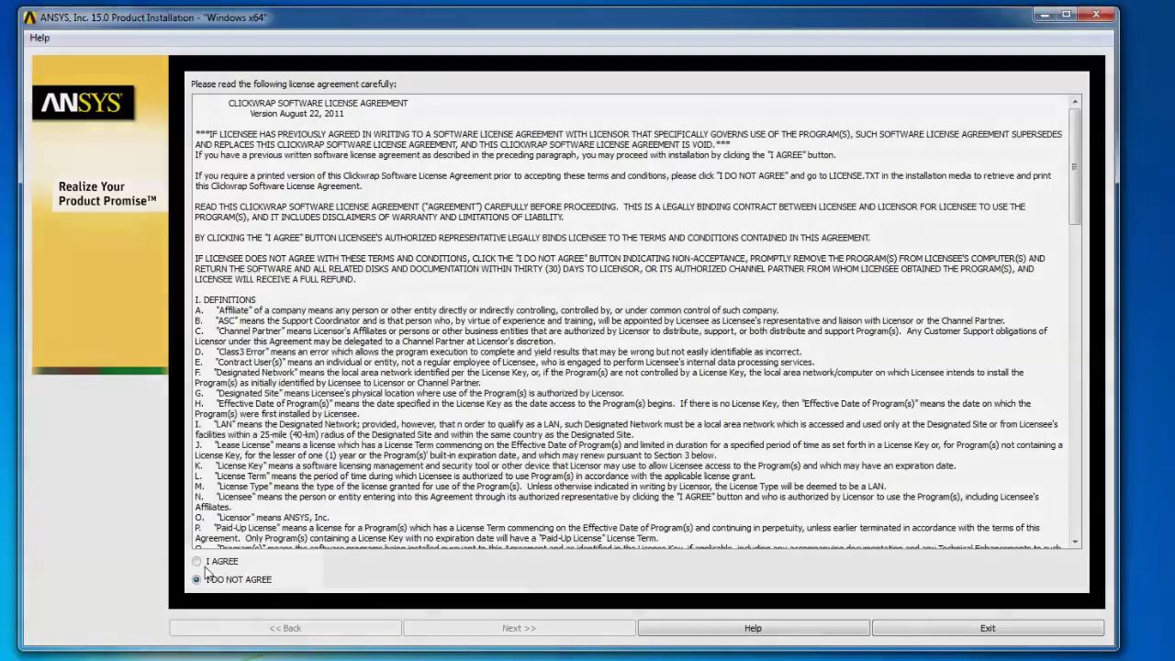
- Agree to the ANSYS license terms and advance to the installation directory page
click(198, 562)
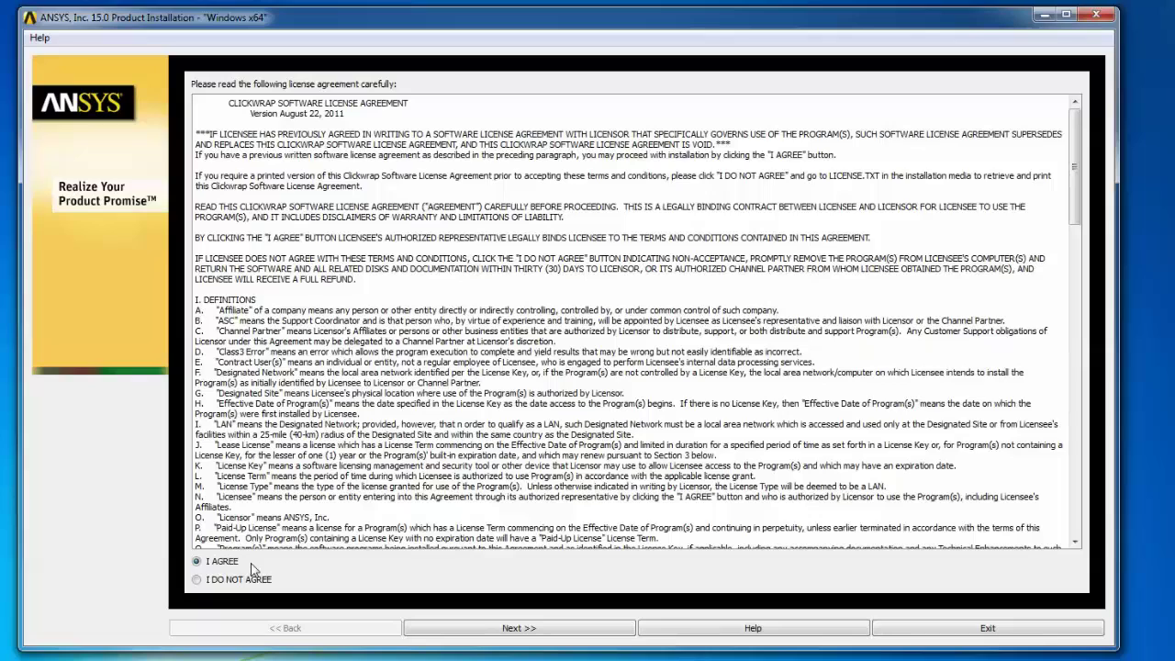
click(587, 630)
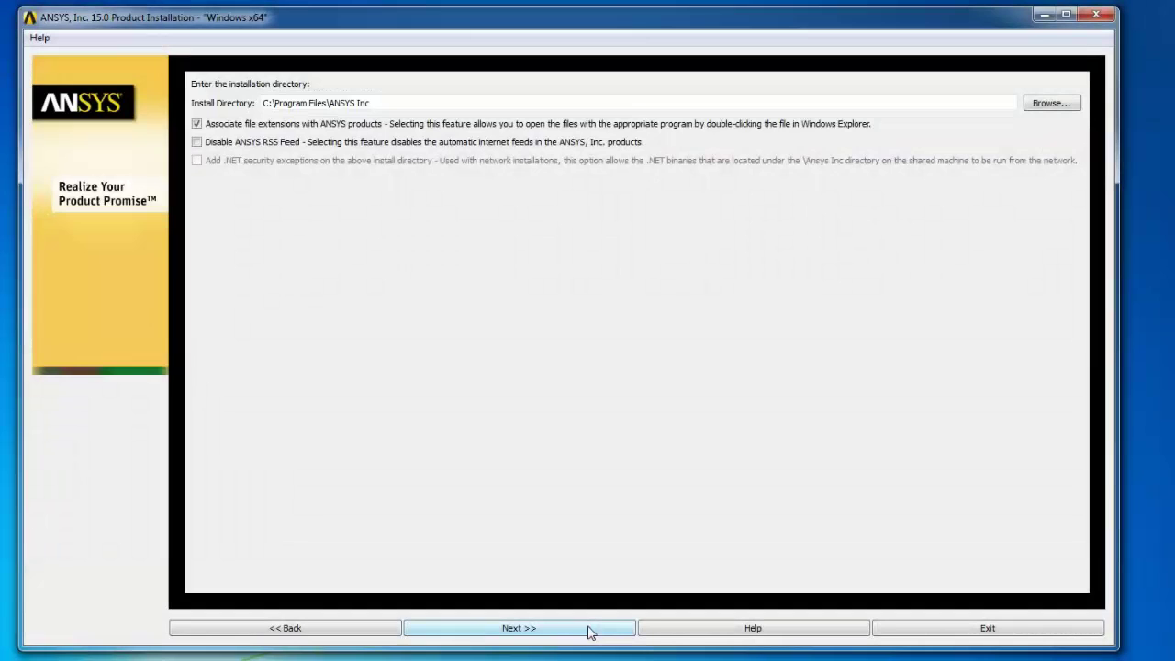
- Keep the default directory and products, set Creo Parametric to Reader mode, and continue to licensing verification
click(590, 632)
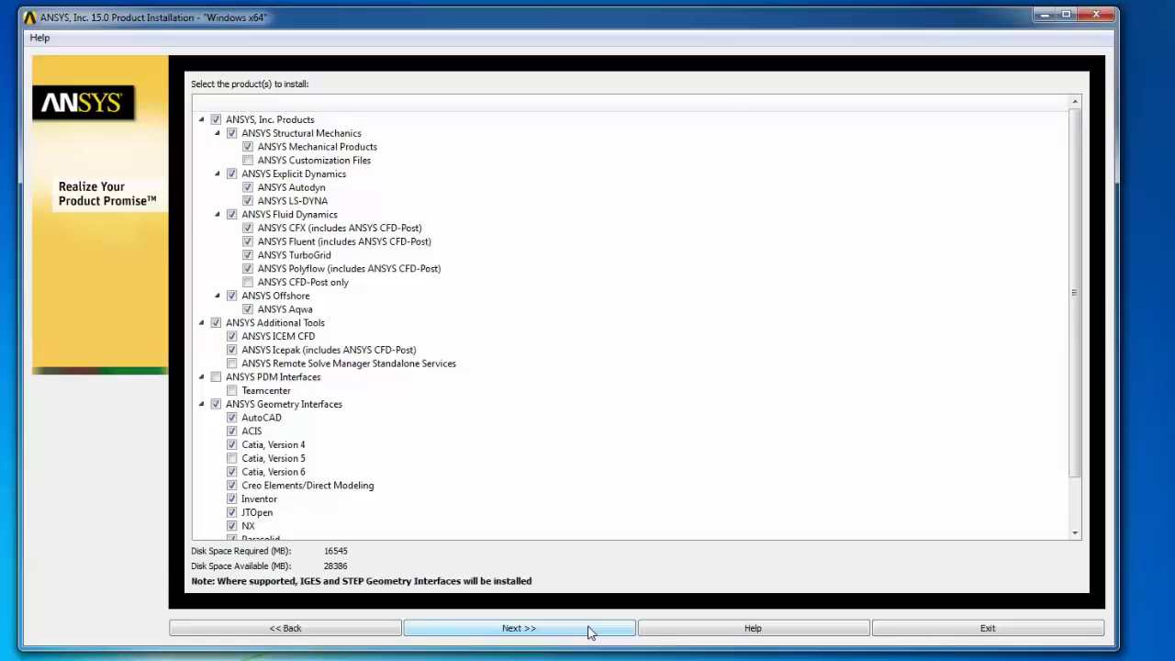
click(590, 631)
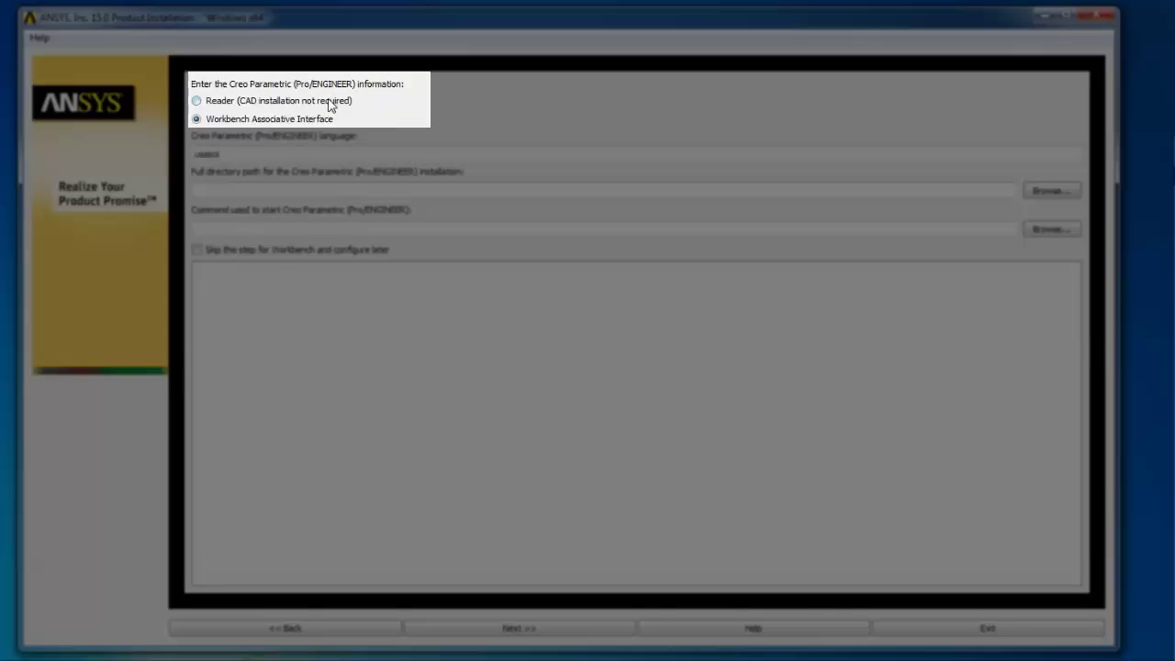
click(329, 103)
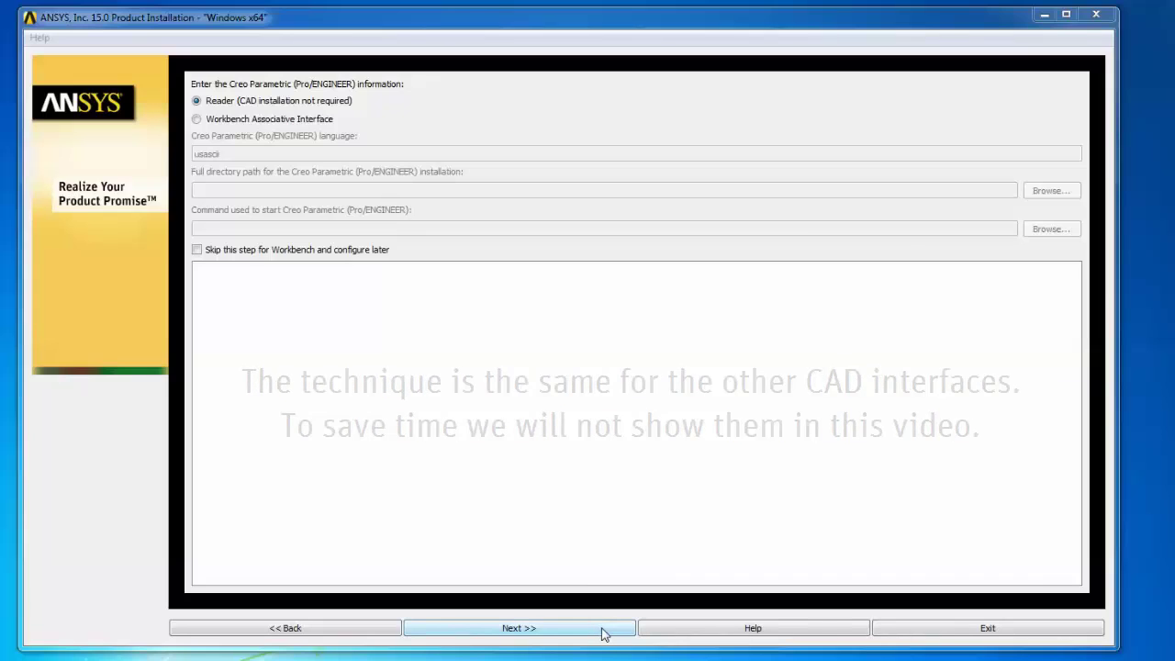
click(603, 632)
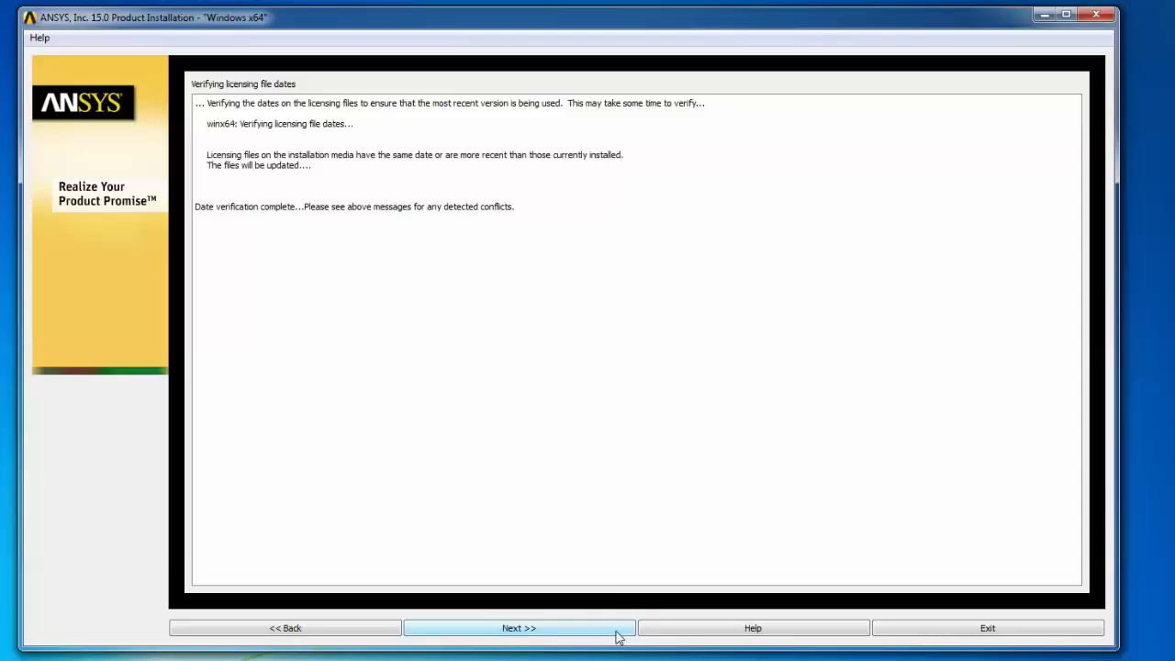
- Enter server_1 as the license server hostname, keeping the default ports
click(618, 633)
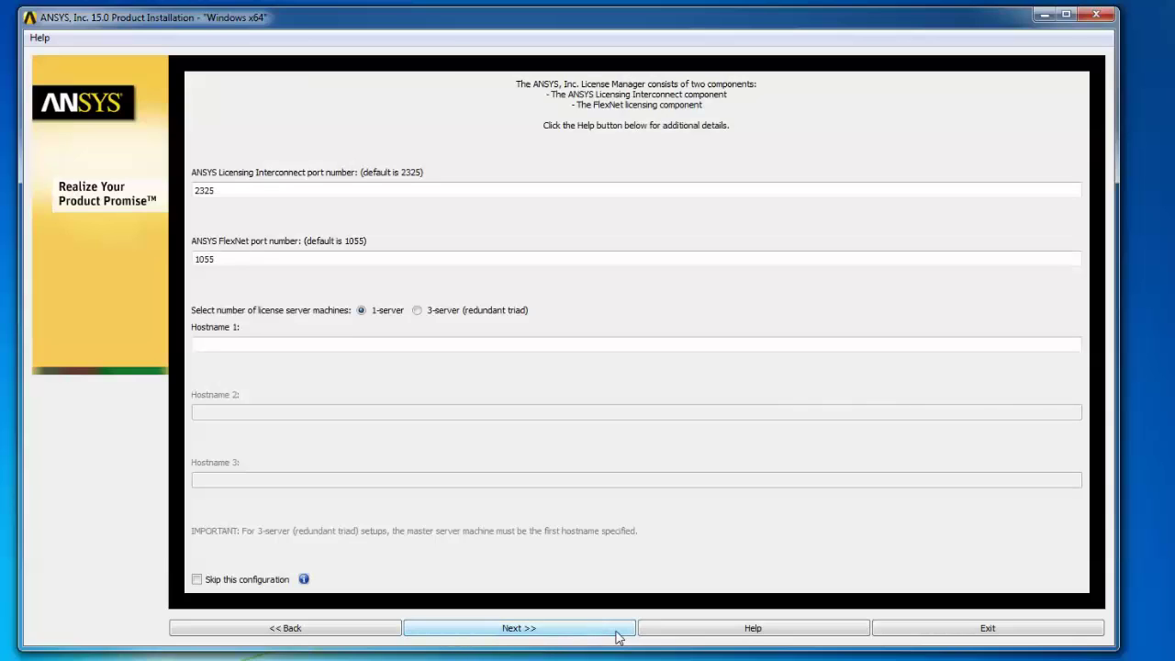
click(491, 345)
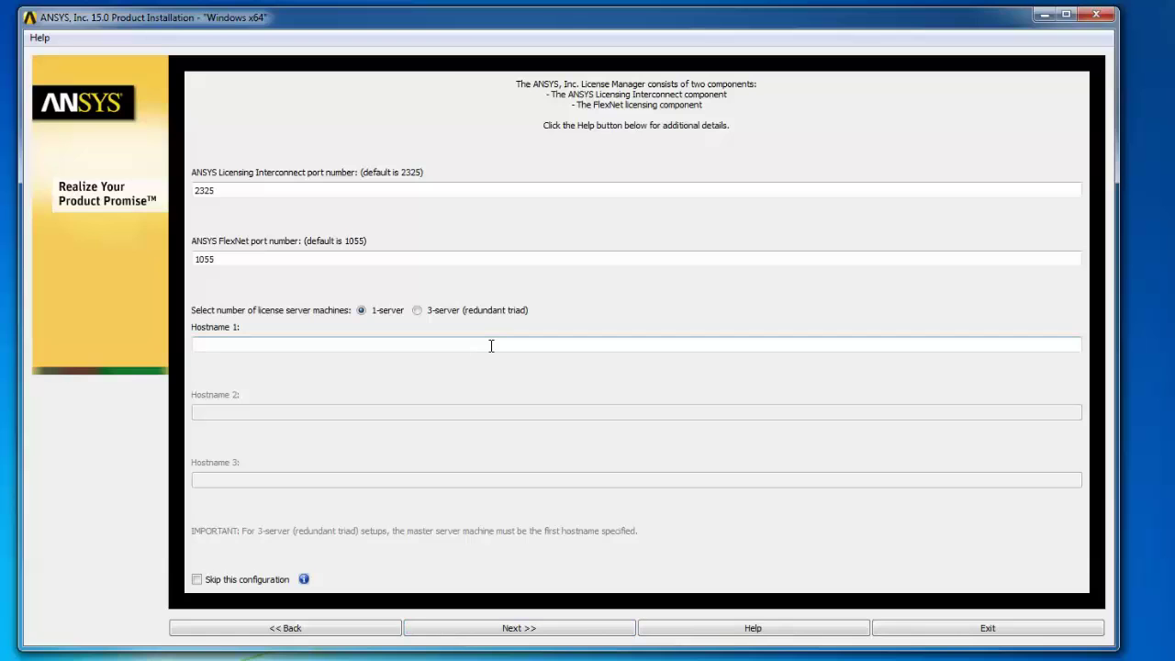
text(serv)
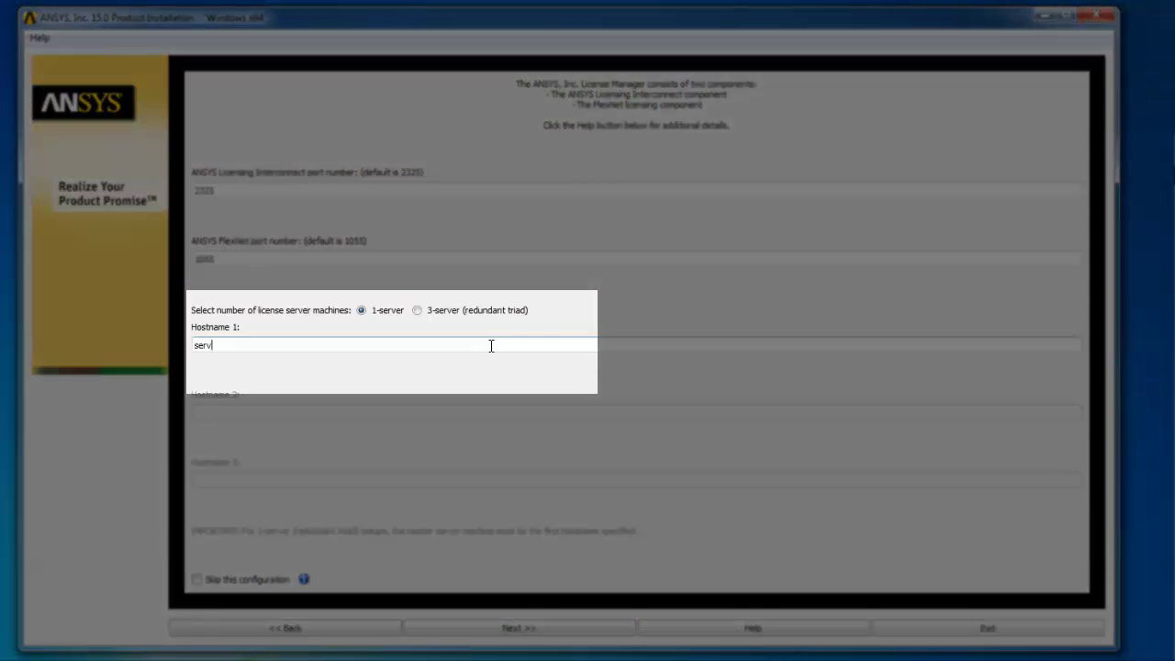
text(er_)
text(1)
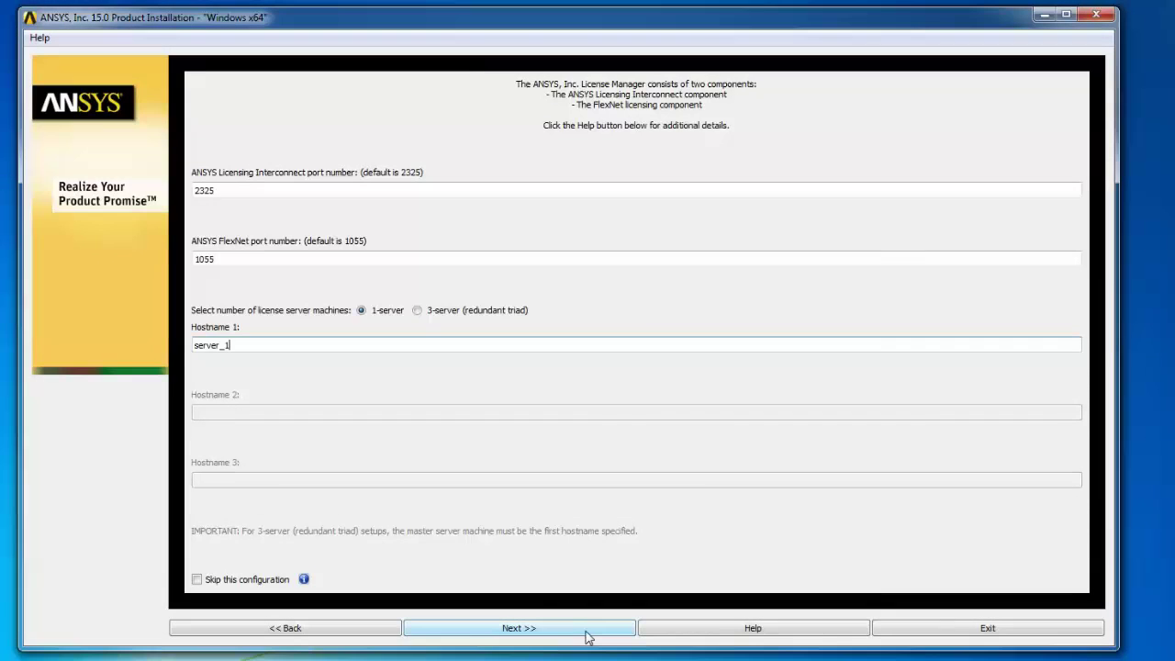
- Confirm the reviewed settings and install the ANSYS 15.0 files to 100%
click(588, 637)
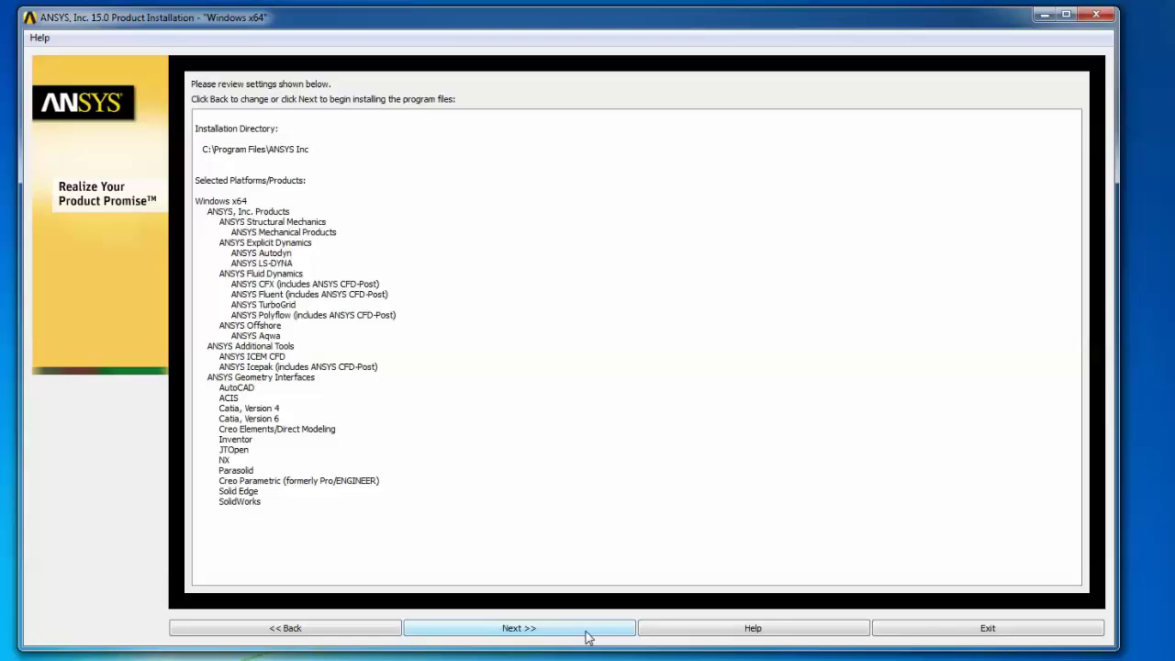
click(588, 633)
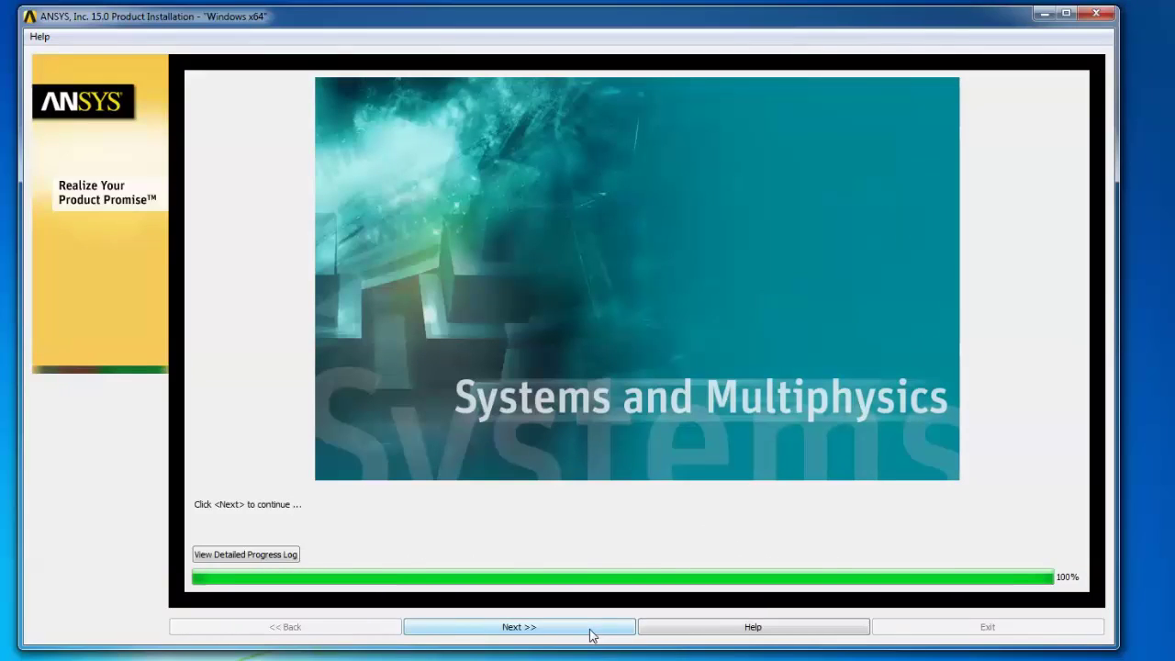
- Continue past the installation-complete notices and click Finish without taking the survey
click(590, 634)
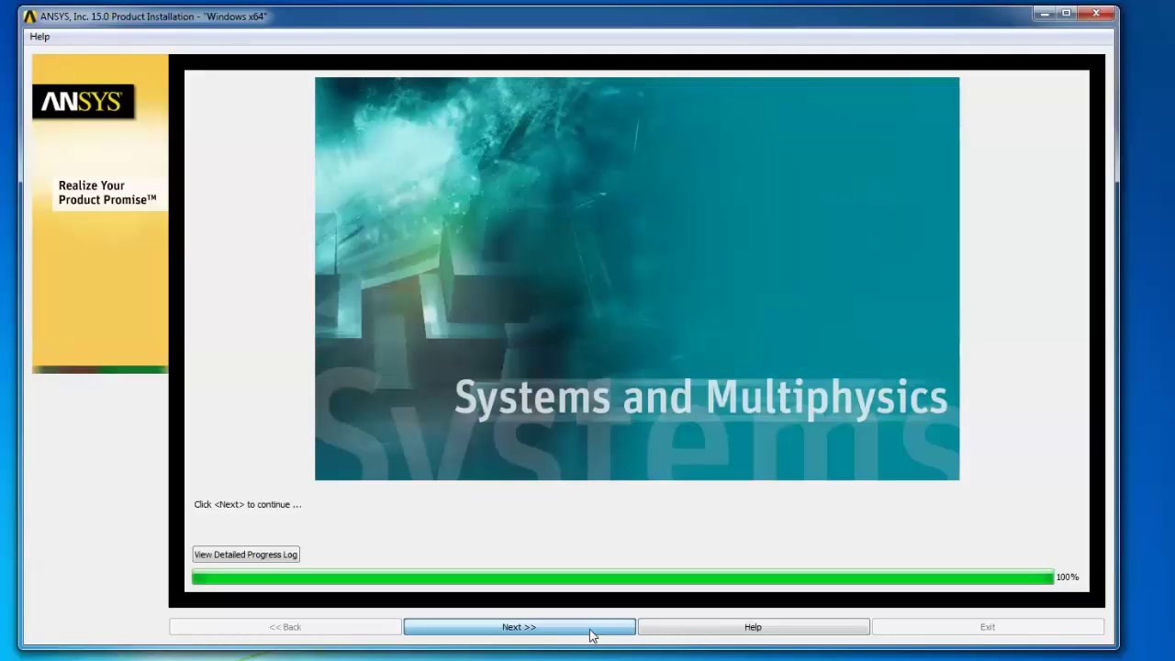
click(590, 633)
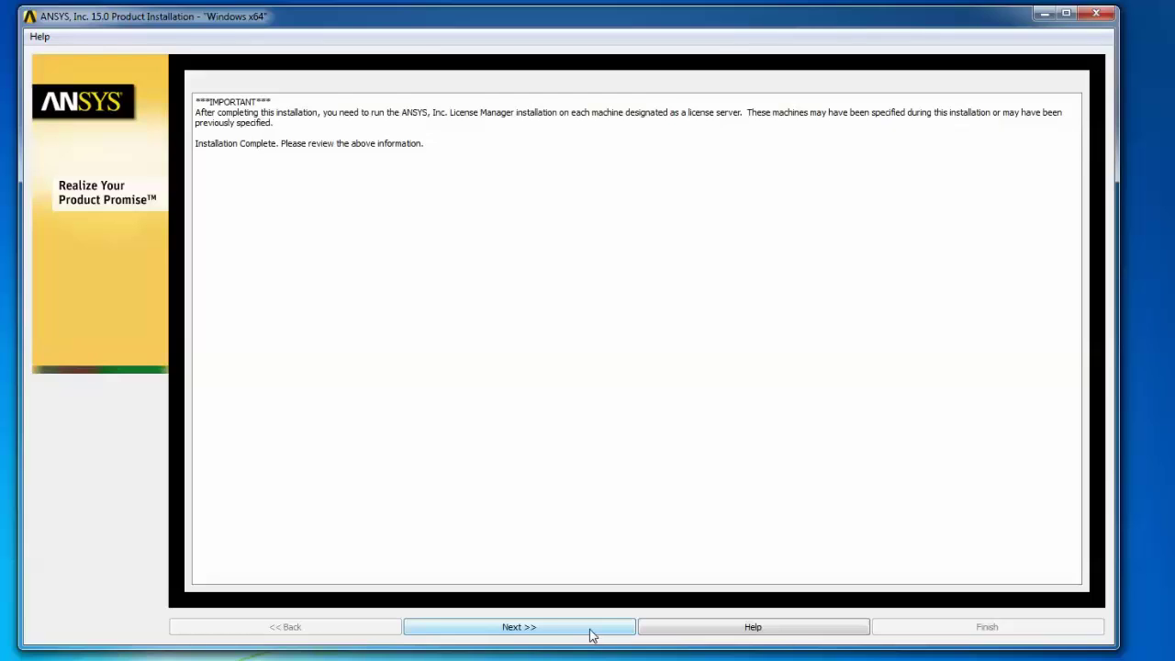
click(590, 634)
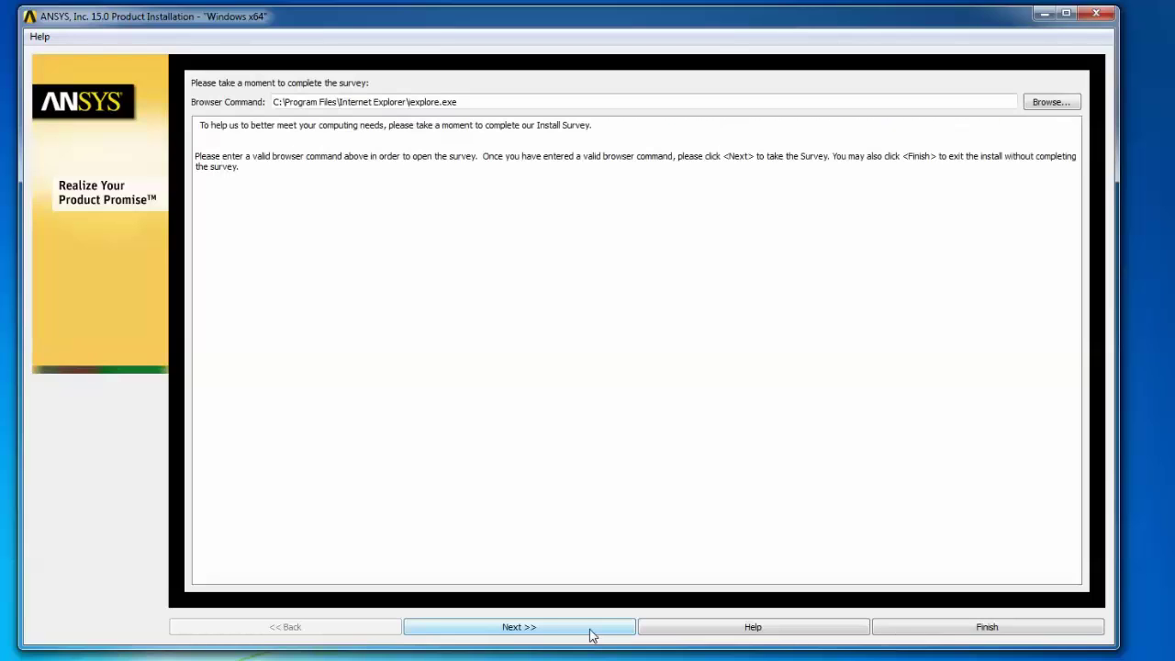
click(950, 635)
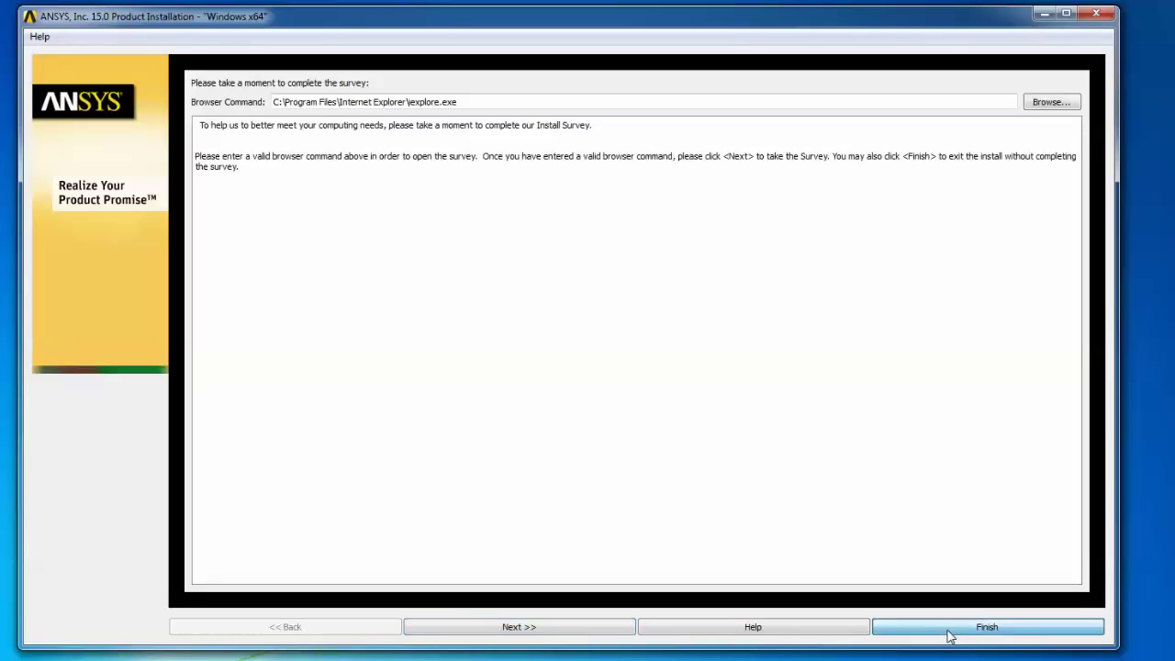